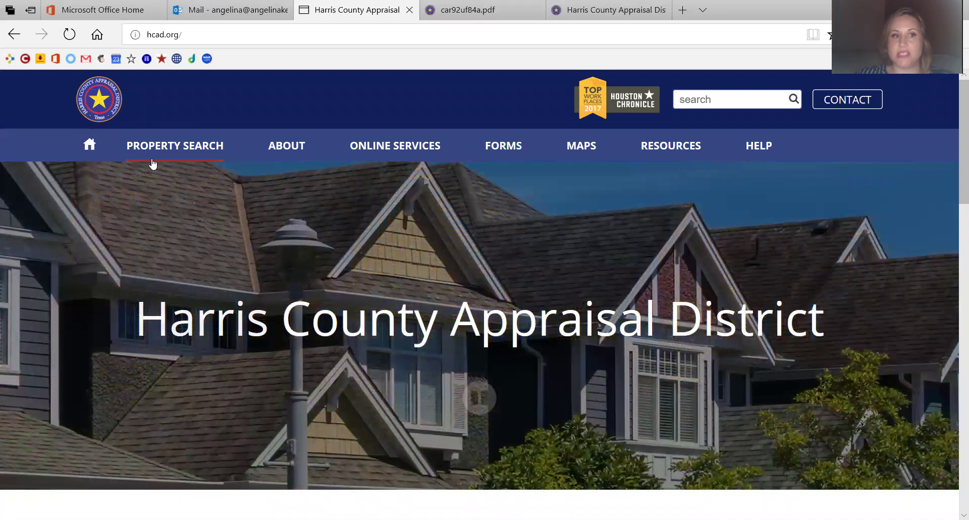
- Open the iFile Protest page in the online services and launch the HCAD Electronic Filing and Notice System for property owners
mouse_move(171, 154)
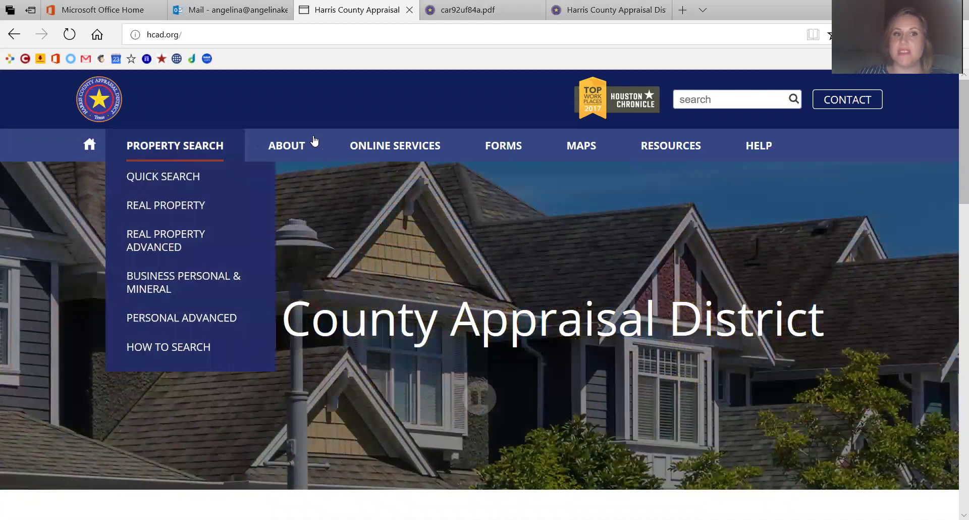
mouse_move(415, 147)
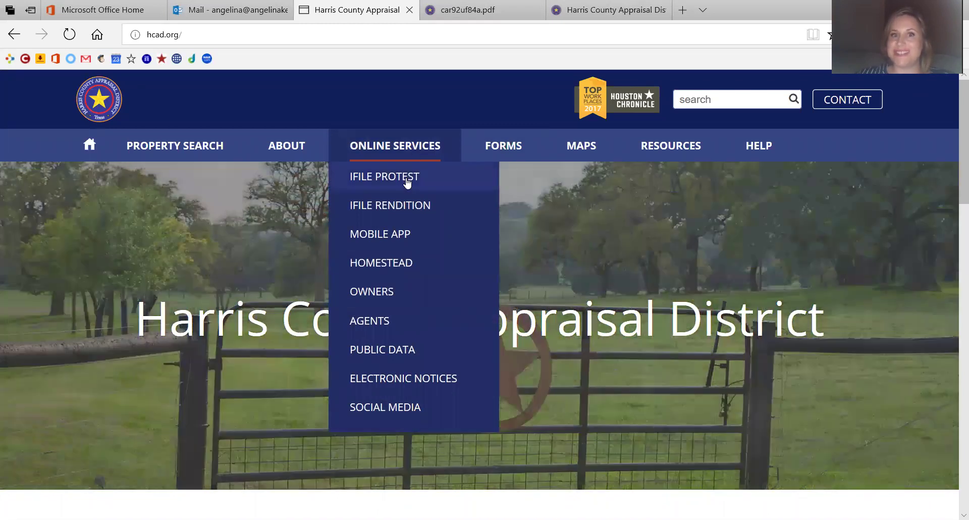
click(408, 183)
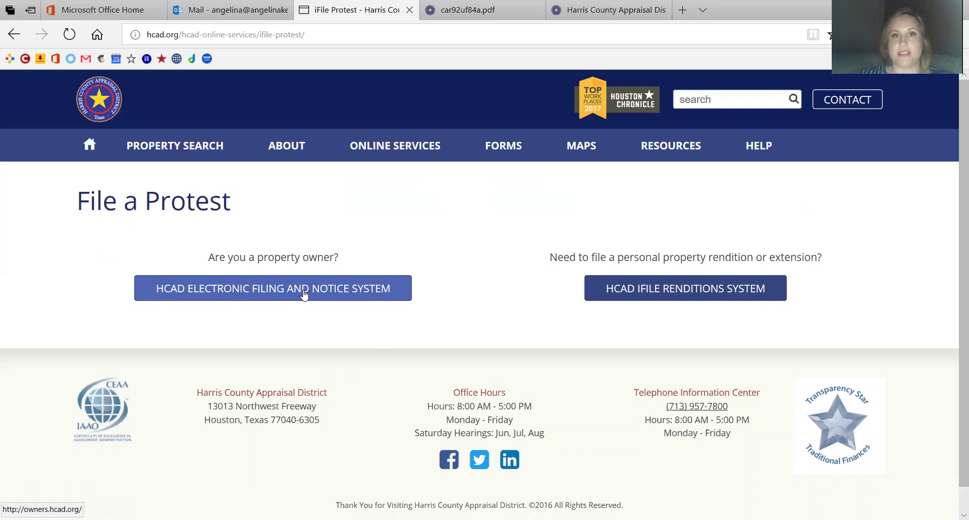
right_click(303, 290)
key(Escape)
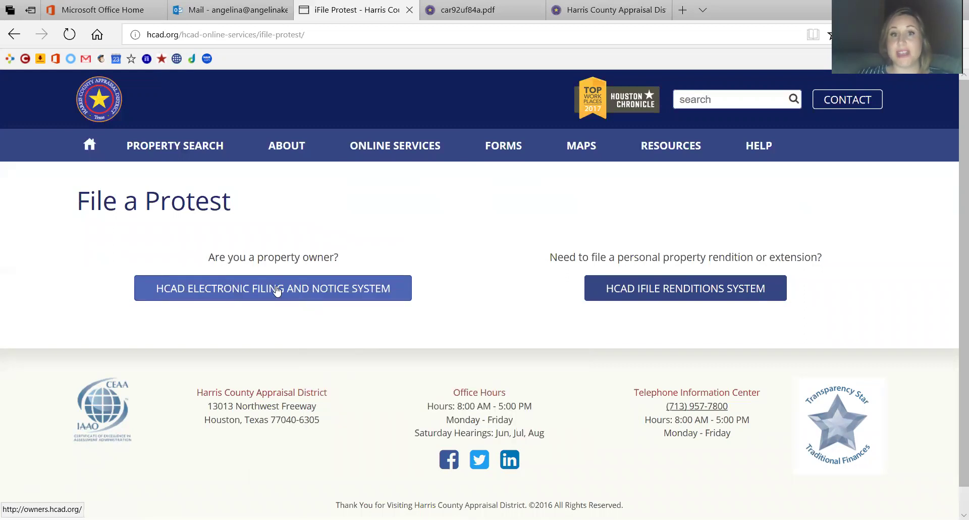
click(276, 290)
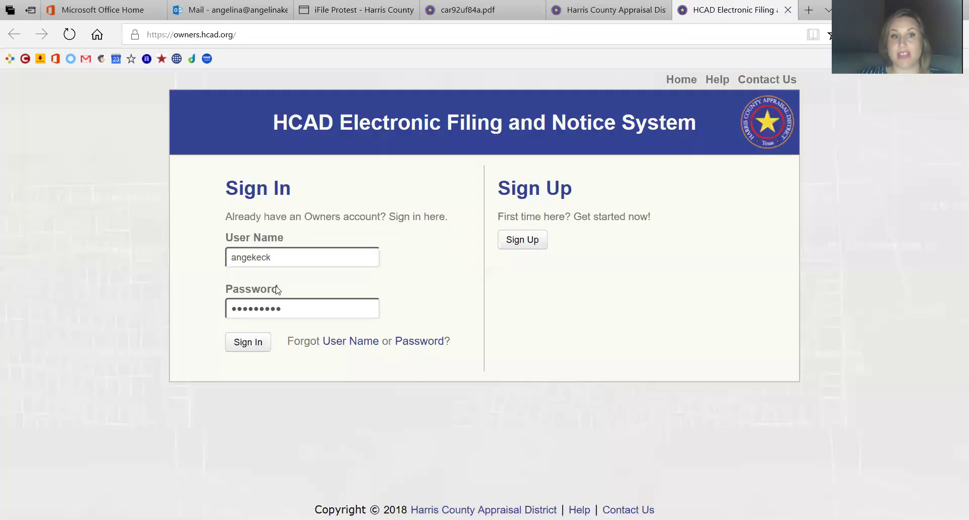
- Sign in to the owners account with the prefilled user name and password
right_click(245, 343)
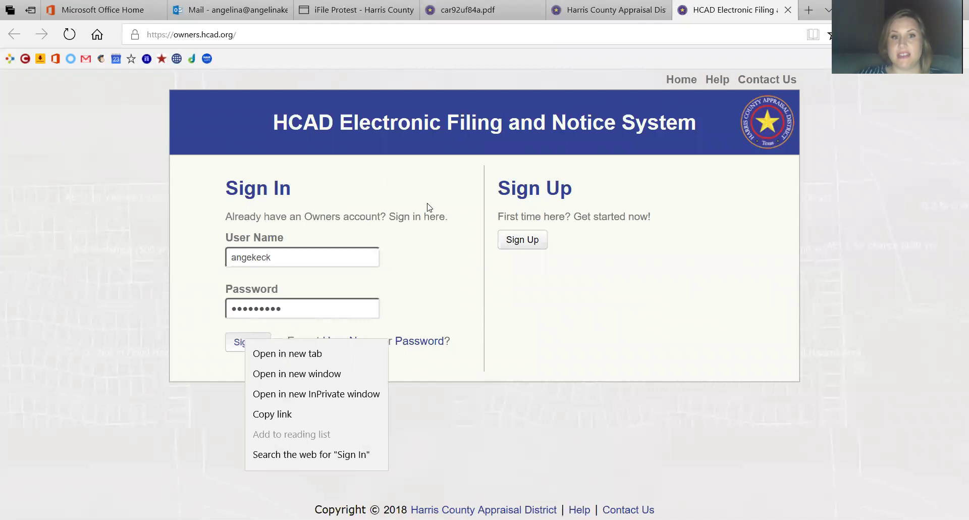
key(Escape)
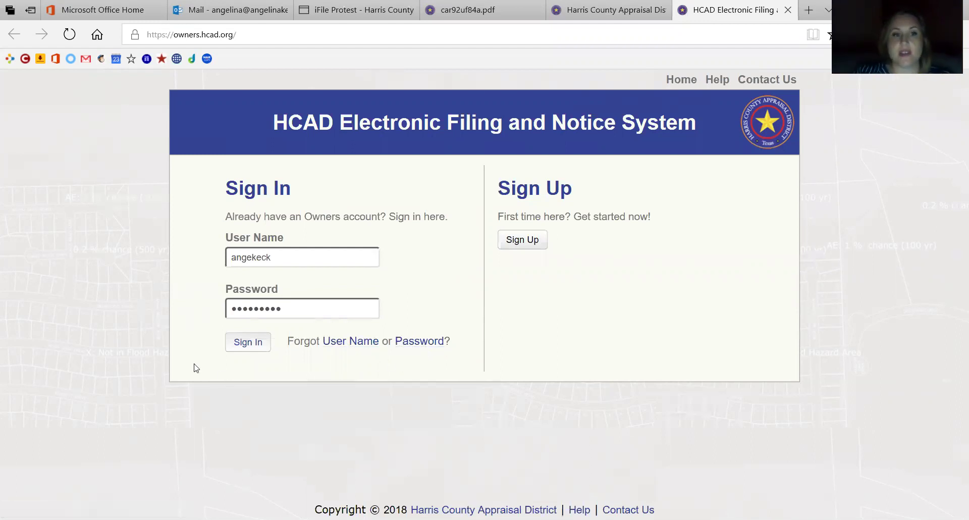
click(247, 347)
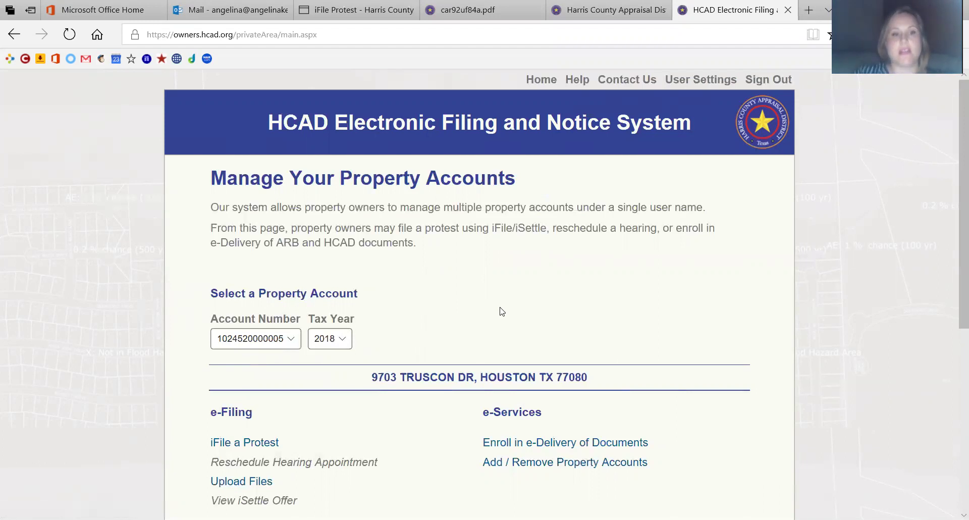
- Look over the property account page and view the account numbers available for selection, keeping the current account
scroll(502, 311, down, 3)
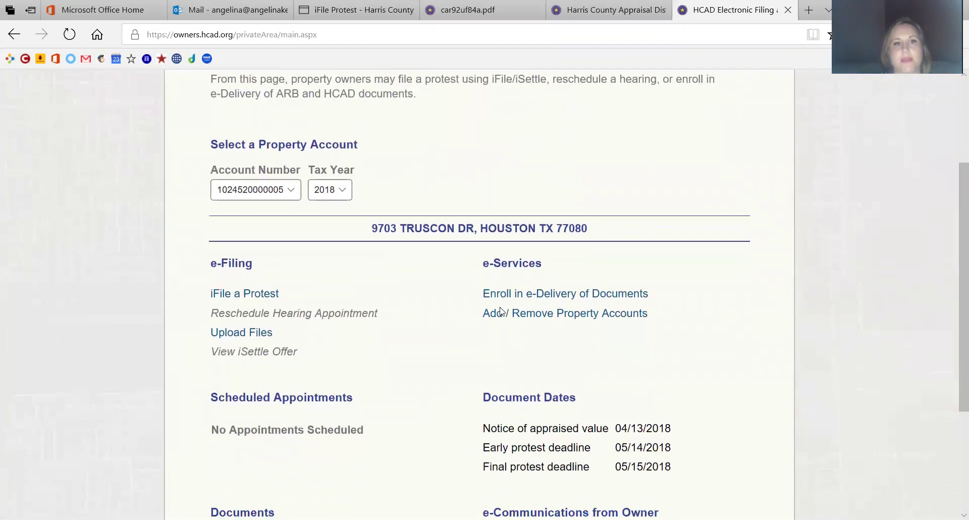
scroll(502, 311, down, 2)
scroll(439, 316, up, 1)
click(295, 172)
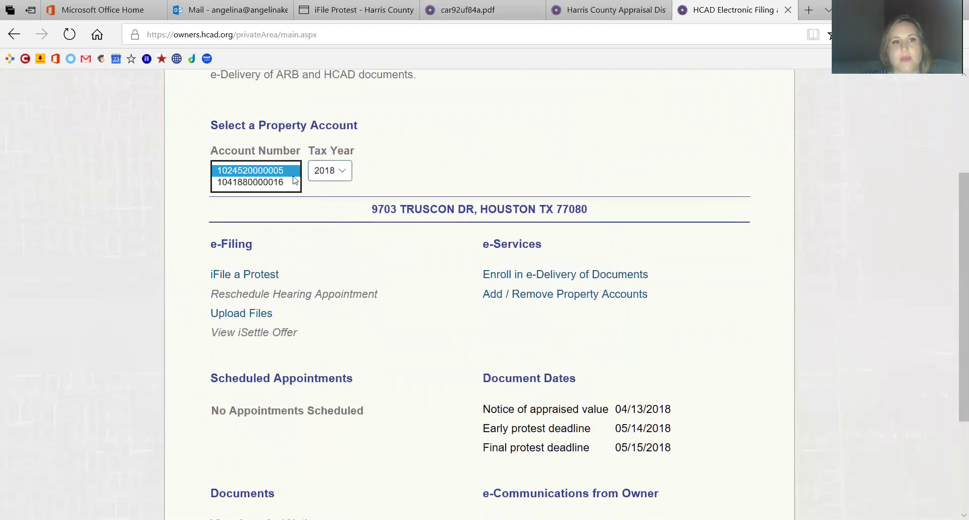
click(297, 147)
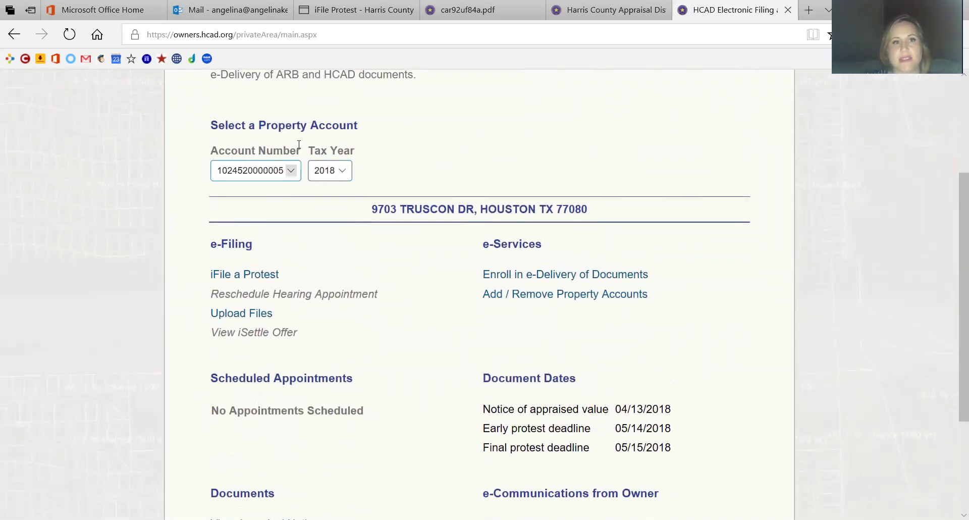
- Open the appraisal notice for the selected property and read its values, protest deadline and iFile details
scroll(298, 144, down, 2)
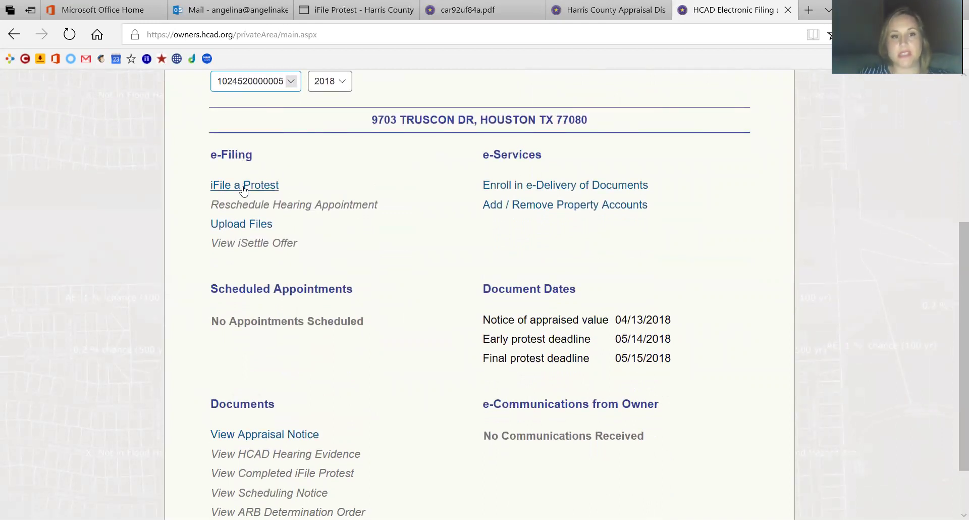
scroll(241, 184, down, 2)
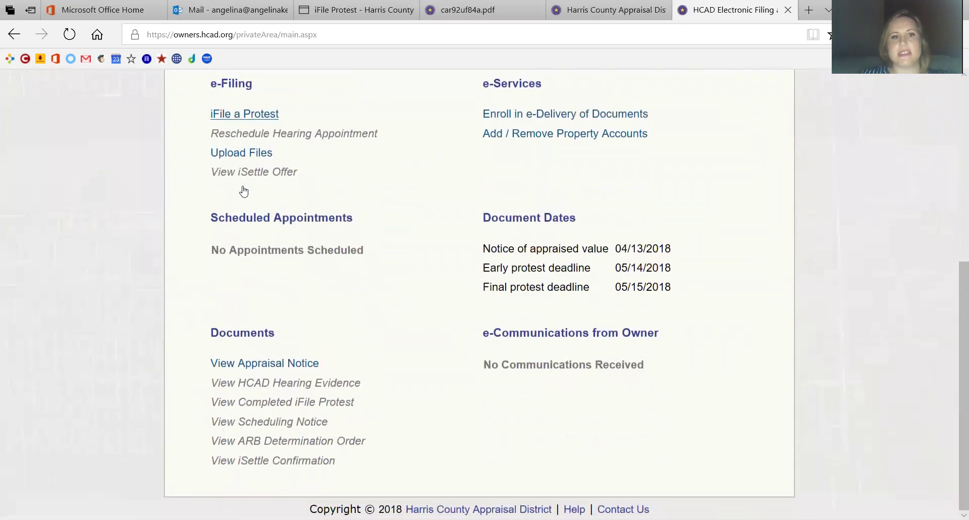
click(261, 364)
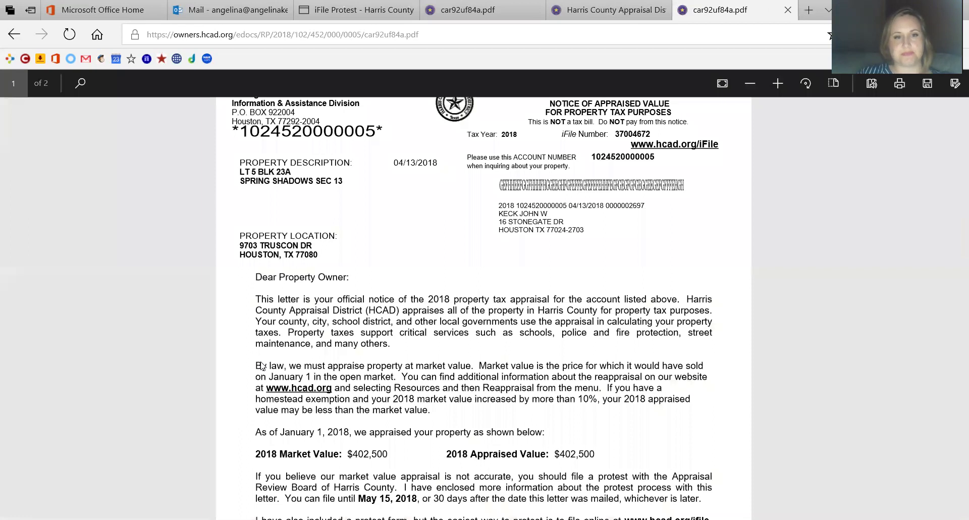
scroll(262, 366, down, 3)
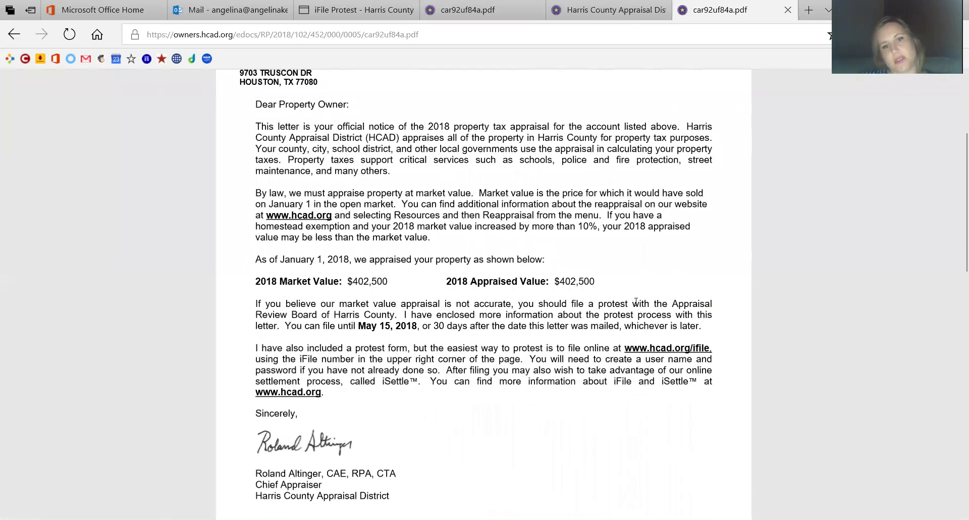
scroll(636, 305, up, 3)
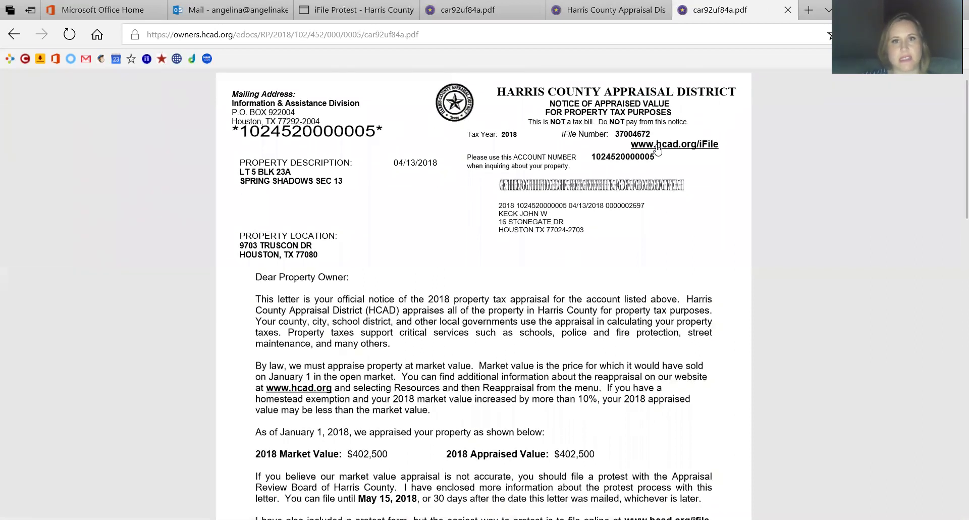
- Switch to the already open iFile Online Protest form and check the property and owner information
right_click(630, 17)
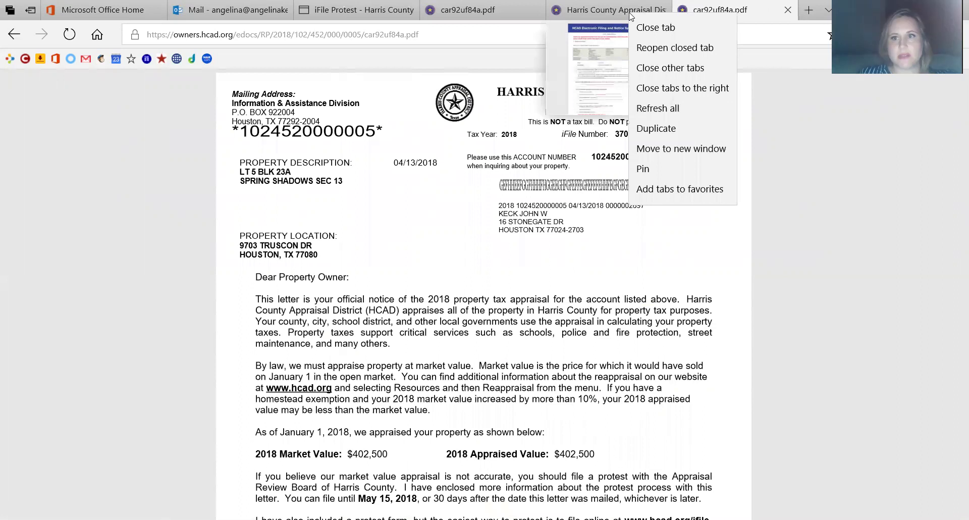
click(600, 14)
click(600, 11)
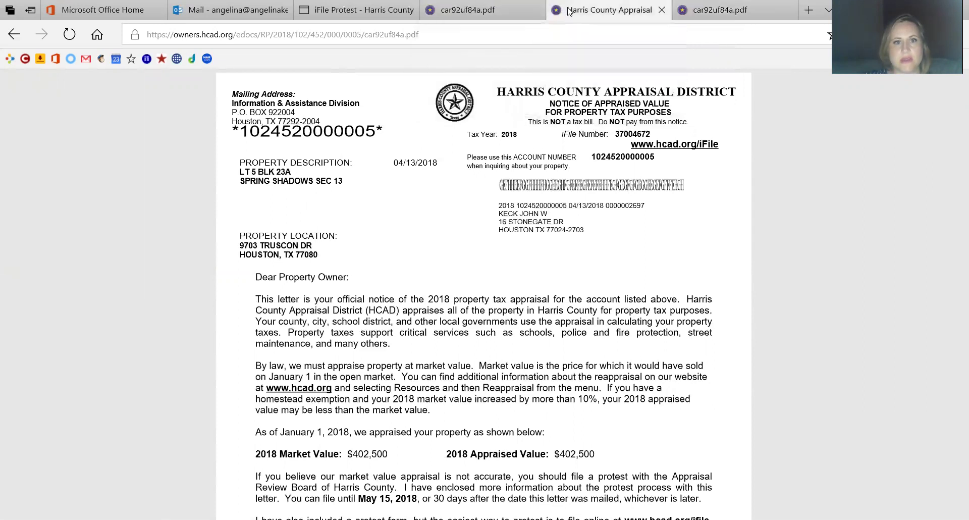
click(470, 8)
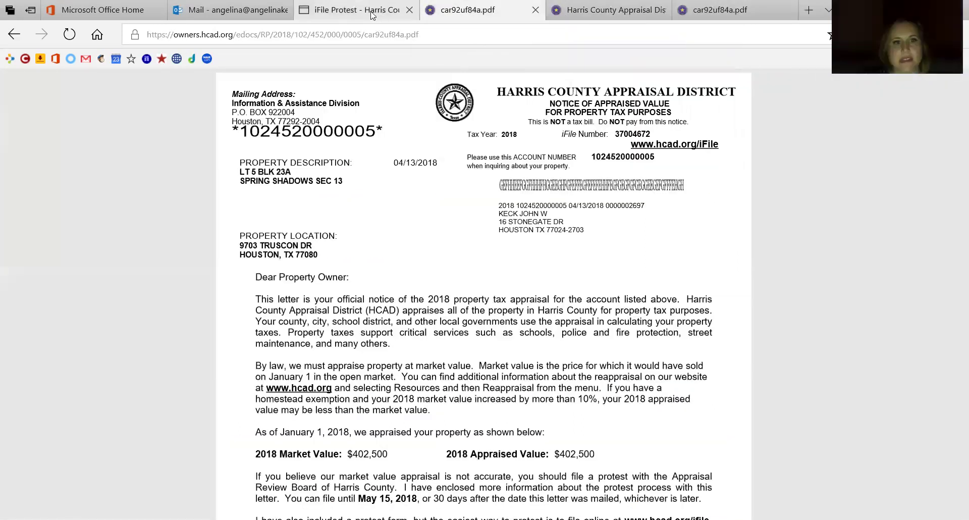
click(371, 13)
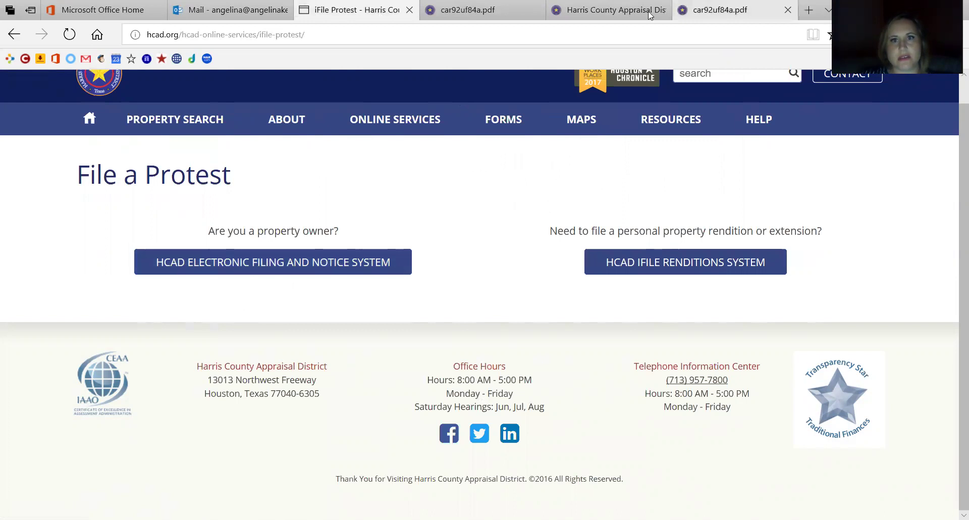
click(649, 16)
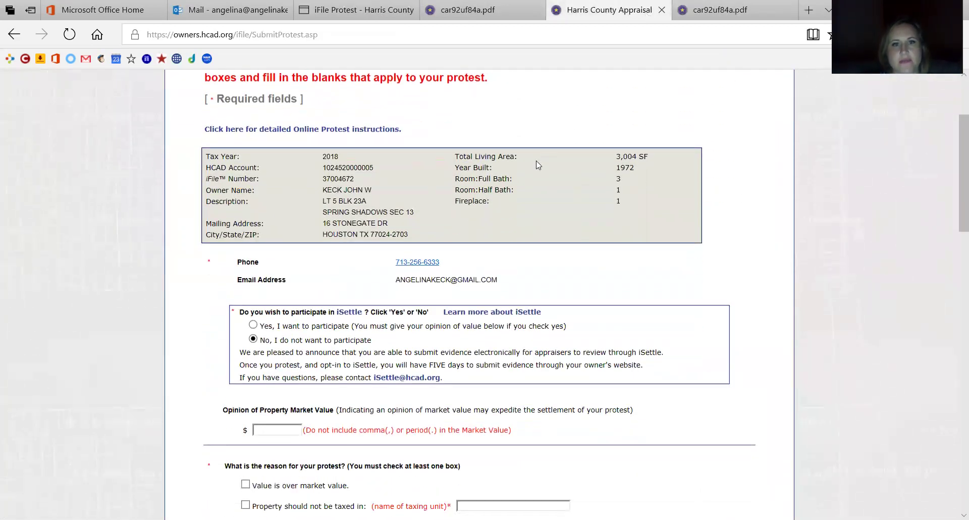
scroll(539, 165, up, 1)
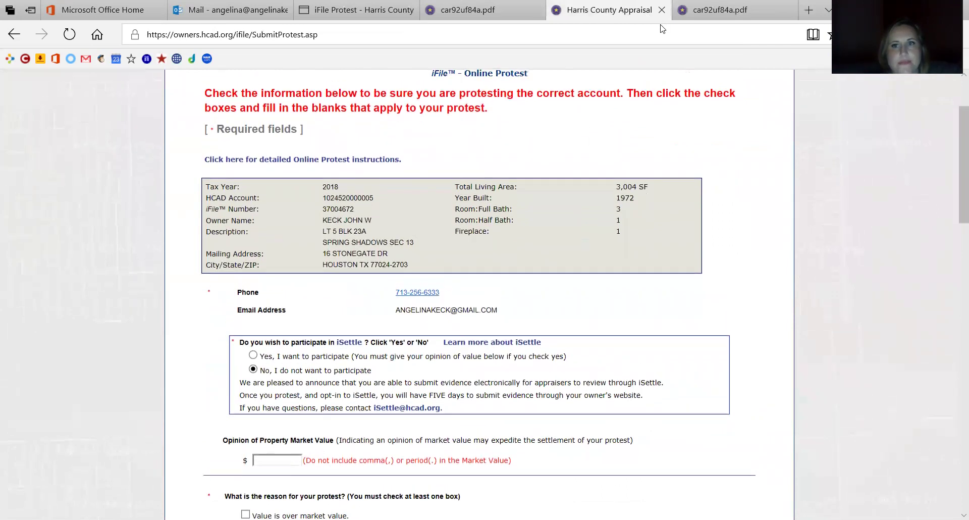
scroll(503, 70, down, 1)
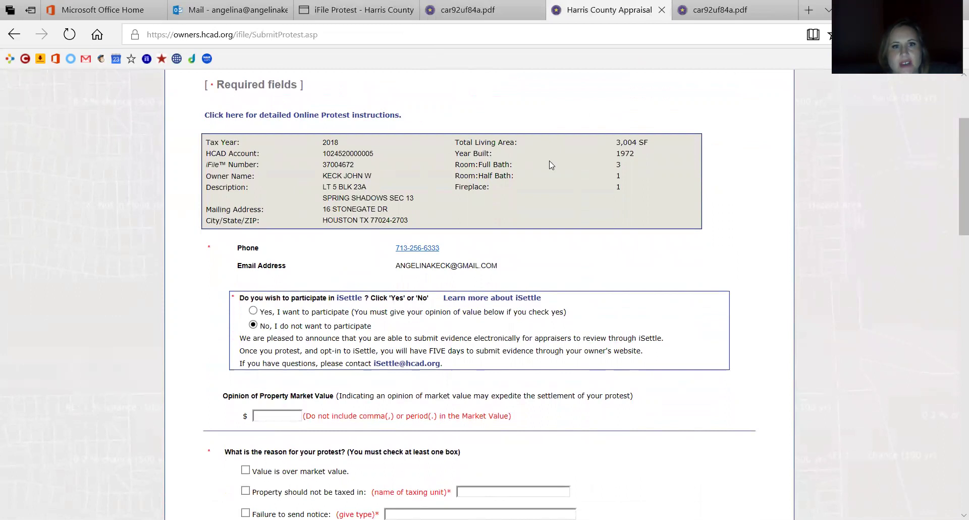
- Open the information document about iSettle from the protest form and read it
scroll(382, 242, down, 3)
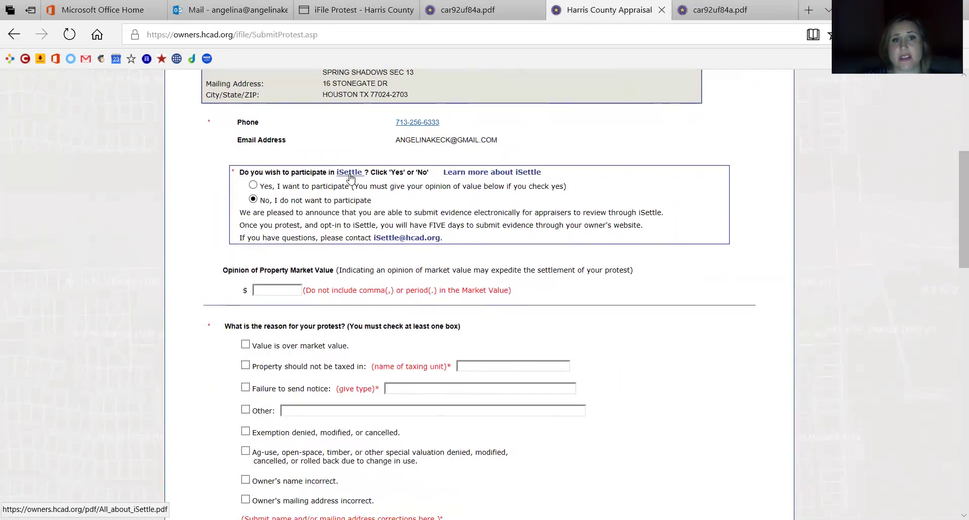
click(460, 173)
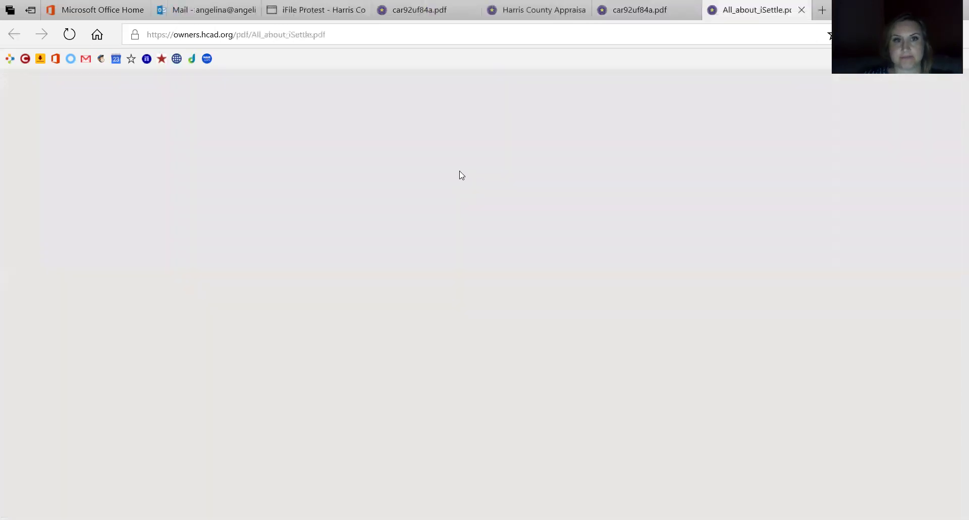
scroll(460, 174, down, 4)
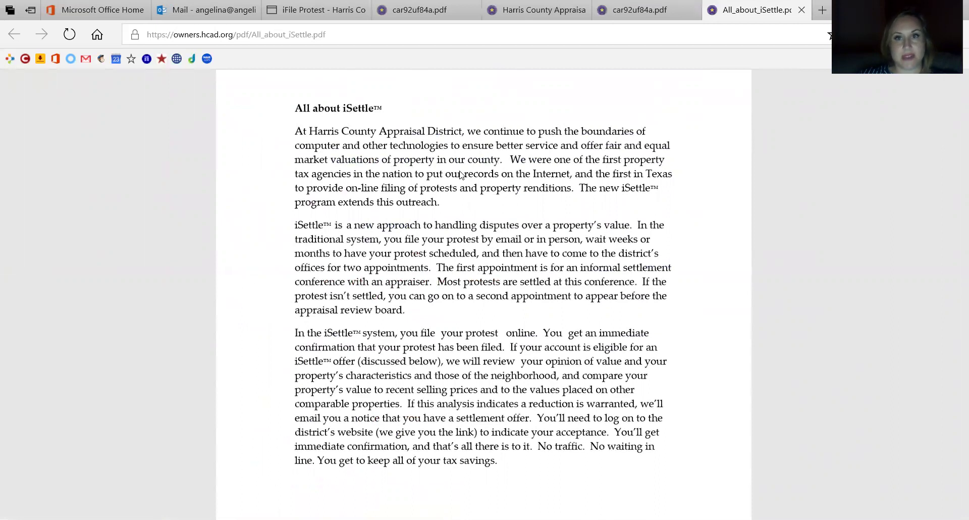
scroll(460, 174, up, 2)
- Return to the protest form, opt in to iSettle and set the opinion of property market value to 357000
click(639, 11)
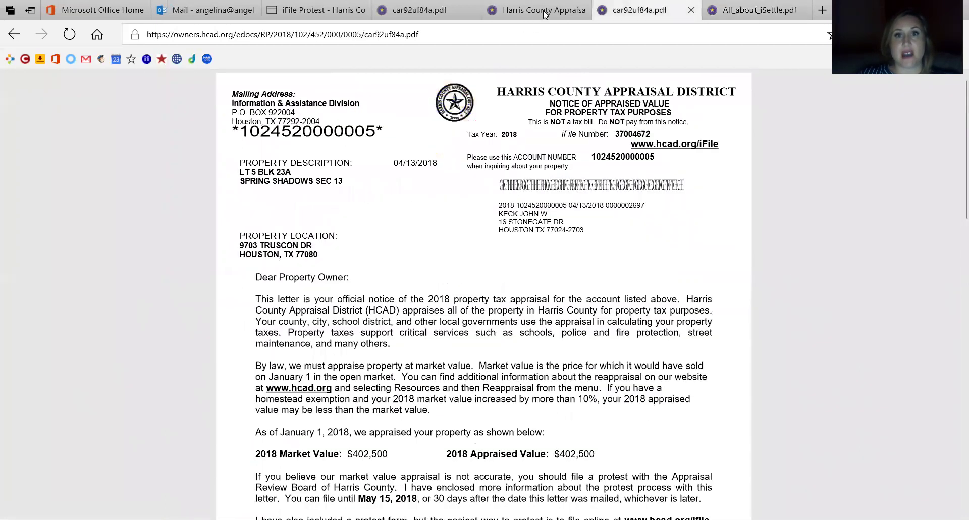
click(547, 13)
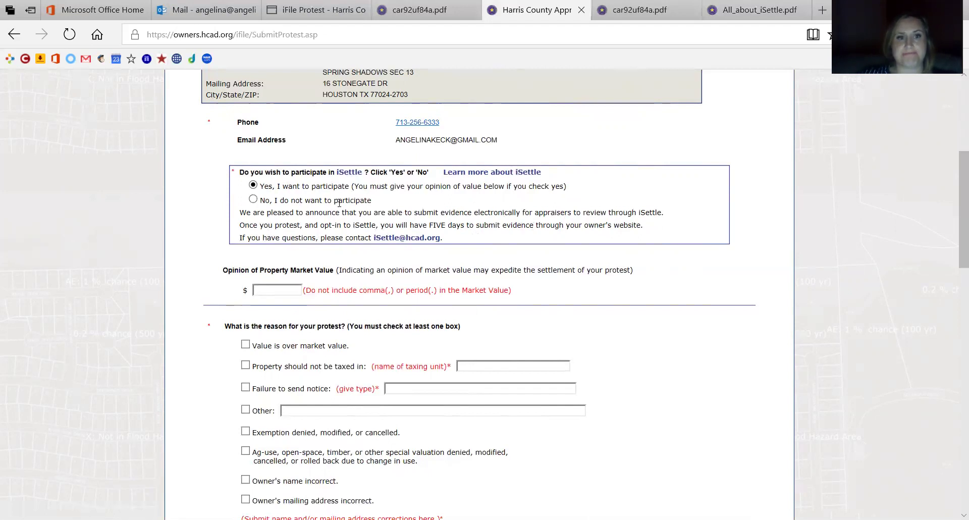
click(270, 291)
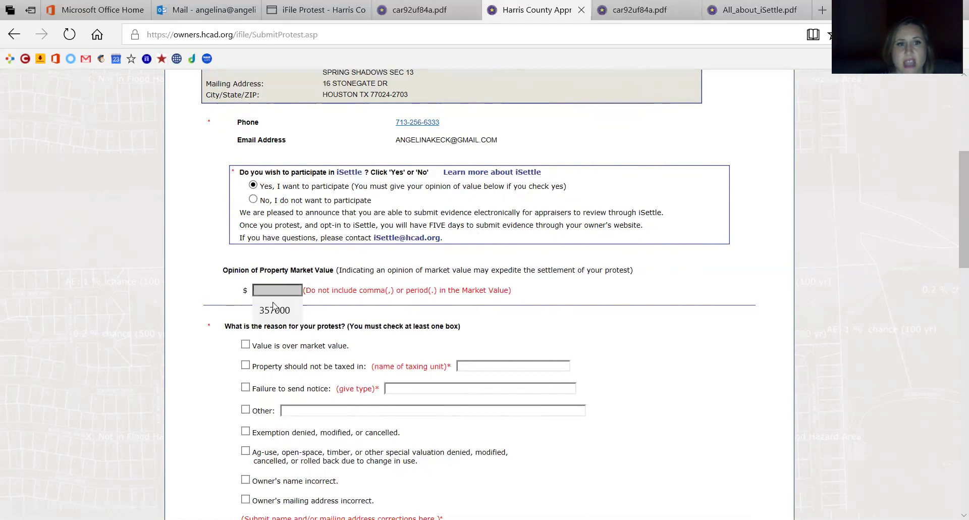
click(274, 310)
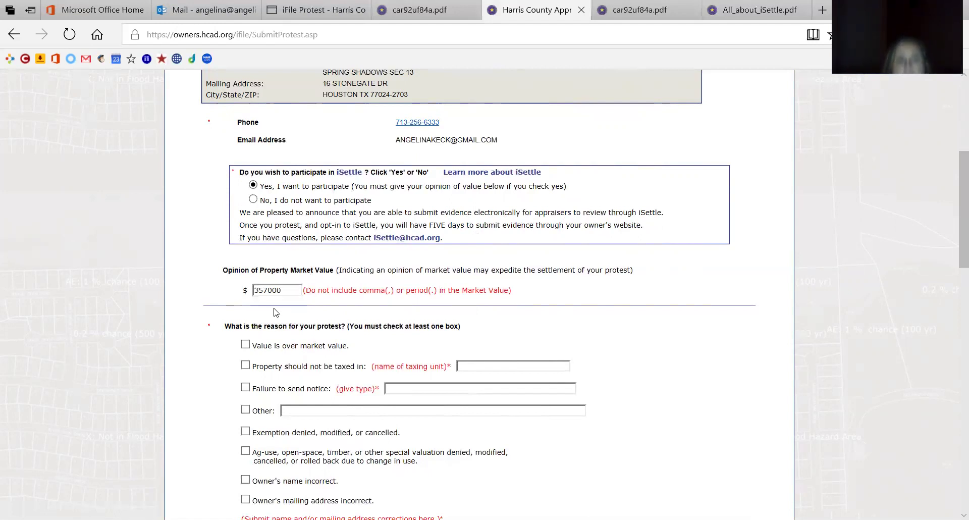
- Mark "Value is over market value" and "Value is unequal compared with other properties" as the reasons for the protest
click(246, 345)
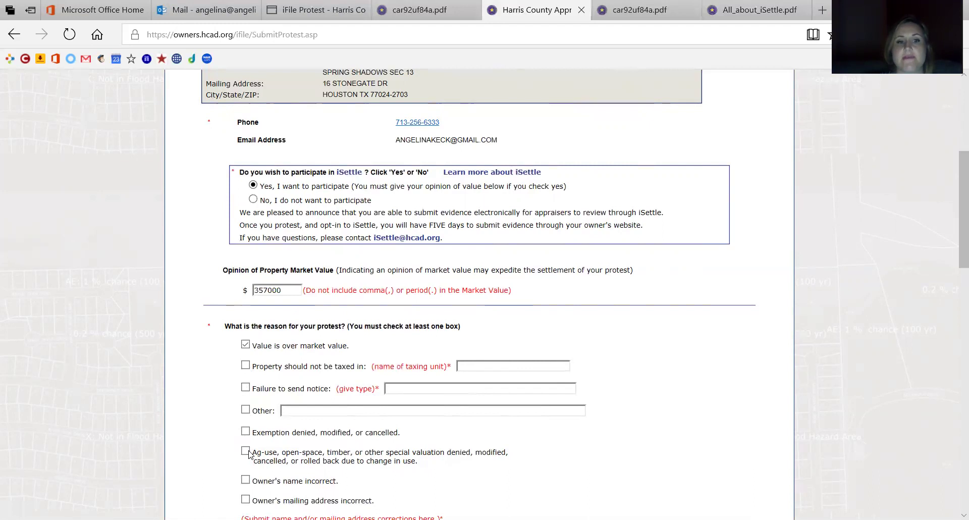
scroll(248, 453, down, 1)
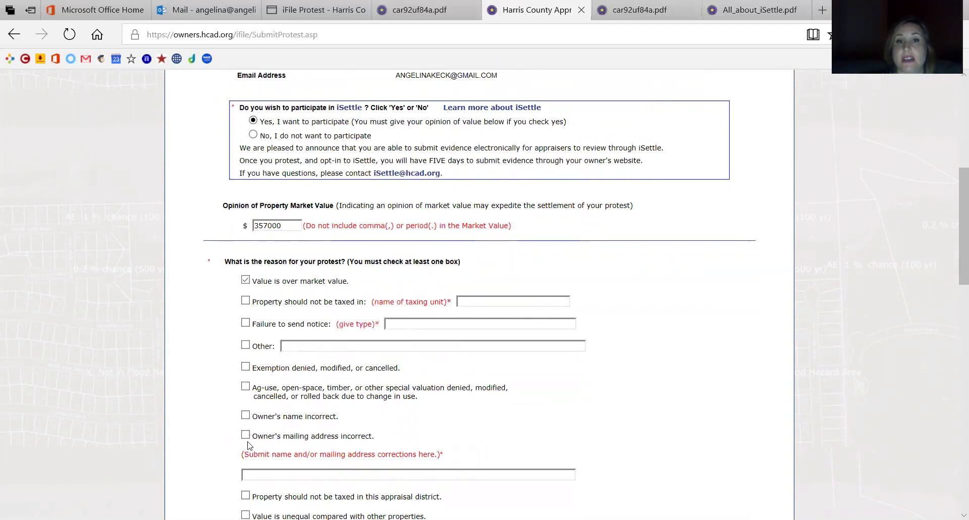
scroll(247, 444, down, 2)
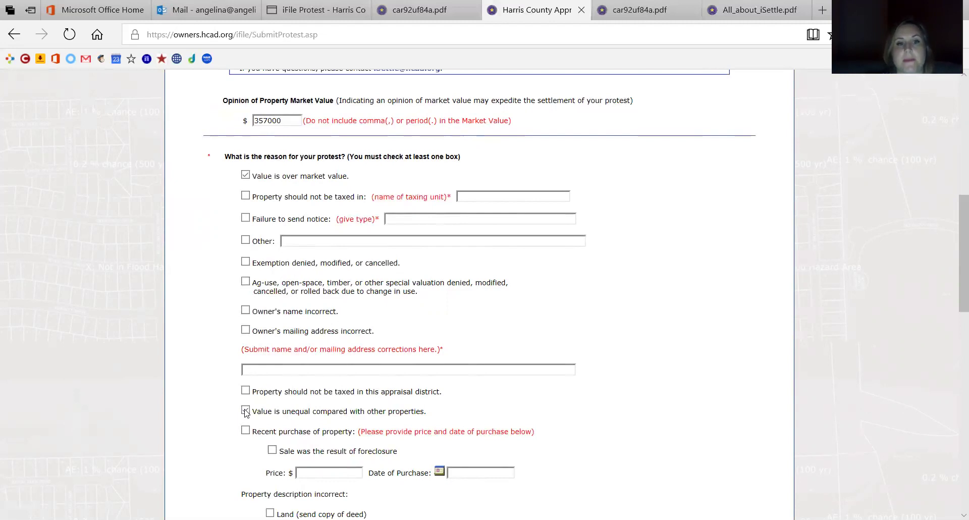
- Mark "House needs foundation repairs" among the improvement details of the incorrect property description
scroll(246, 412, down, 1)
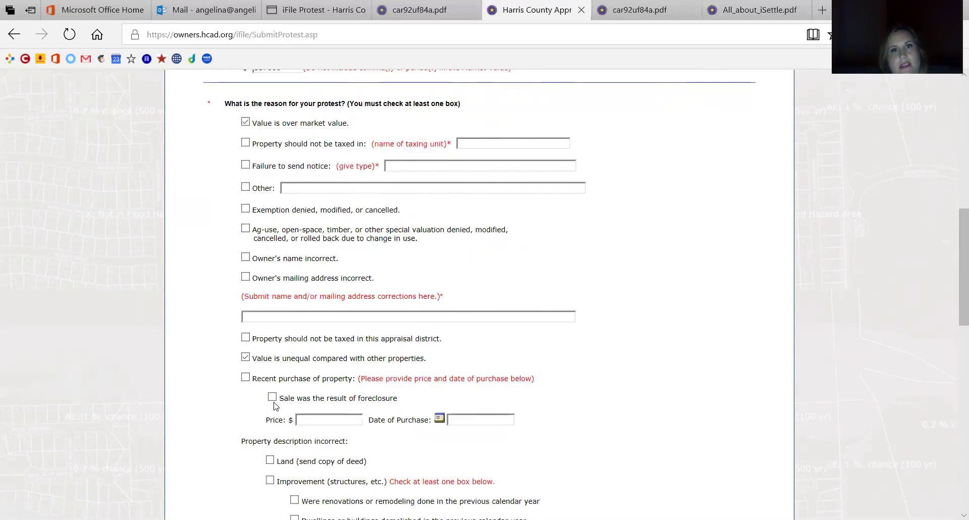
scroll(275, 406, down, 3)
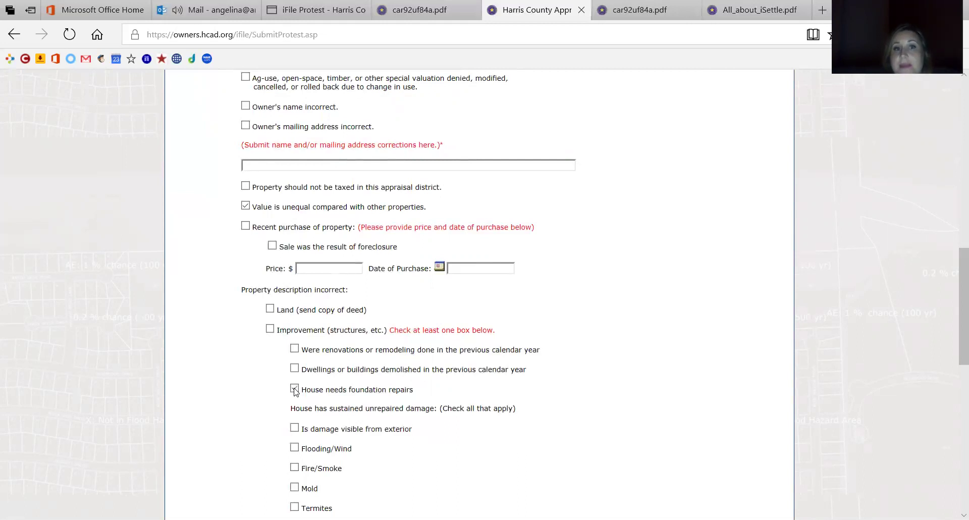
- Decline to receive a copy of the ARB's hearing procedures in the protest form
scroll(295, 392, down, 2)
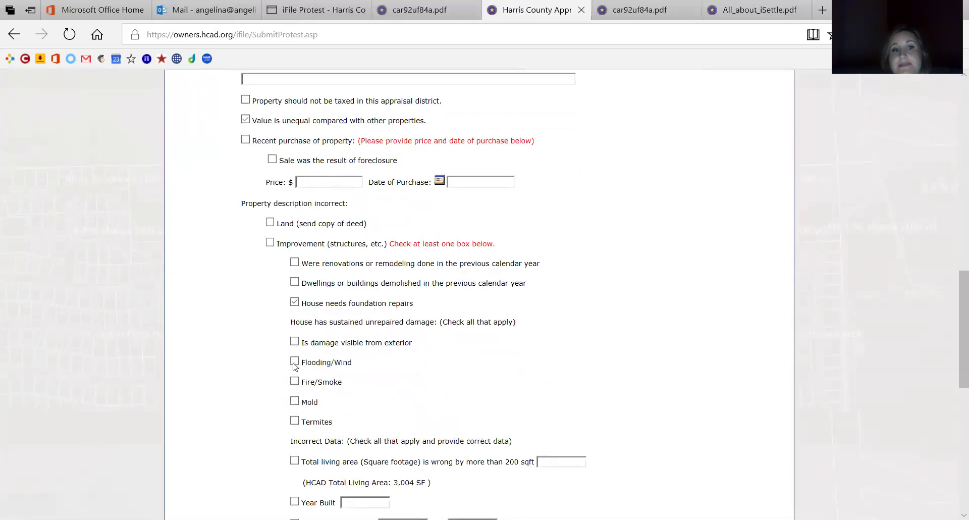
scroll(294, 365, down, 1)
scroll(295, 366, down, 4)
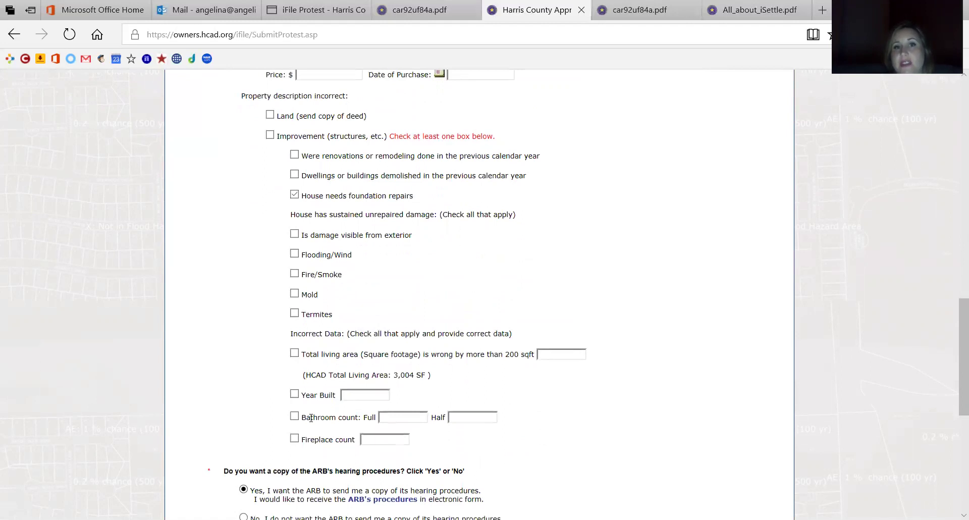
scroll(311, 418, down, 3)
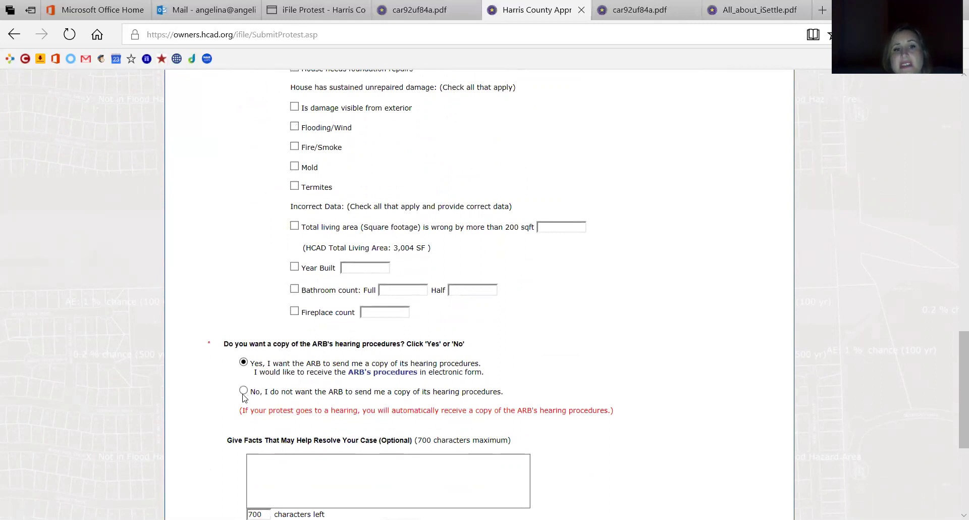
click(244, 391)
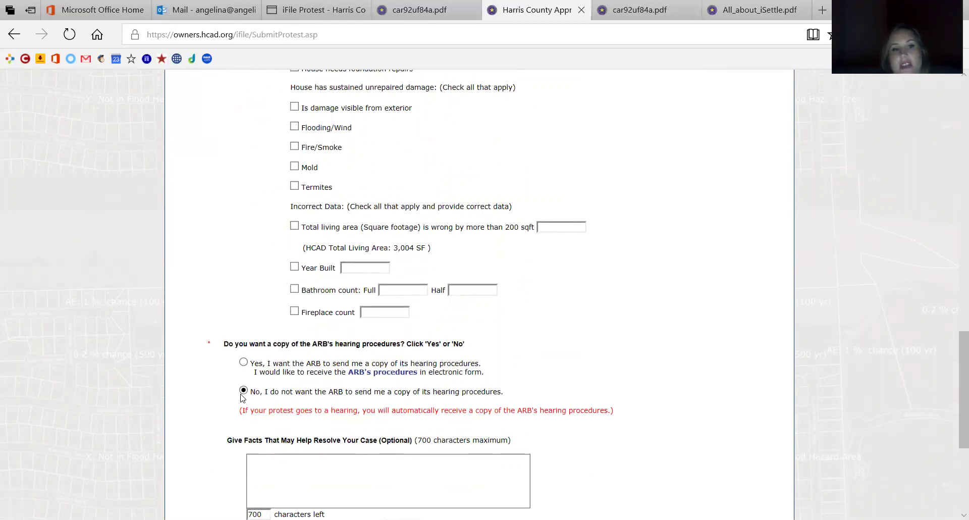
- Review the optional case facts field, the representative information and the submission terms at the end of the protest form
scroll(241, 398, down, 2)
click(278, 372)
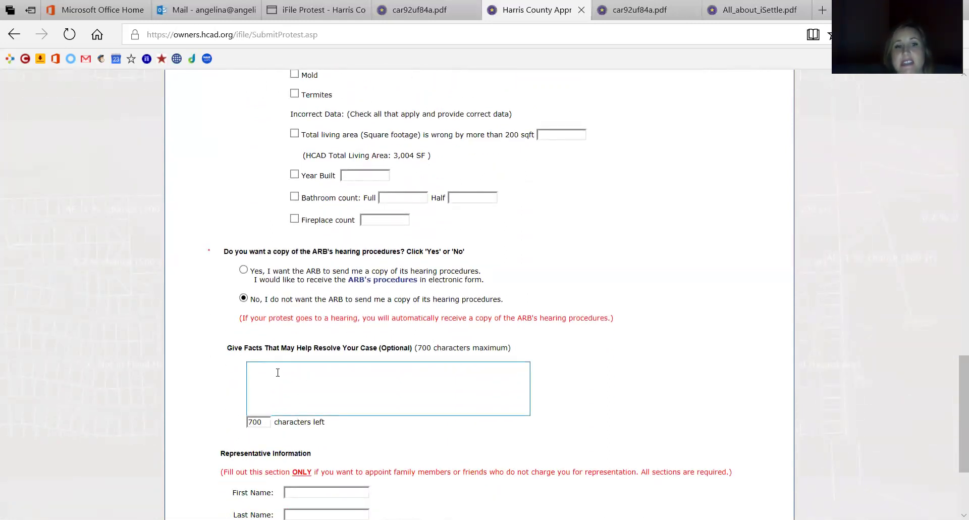
scroll(278, 372, down, 3)
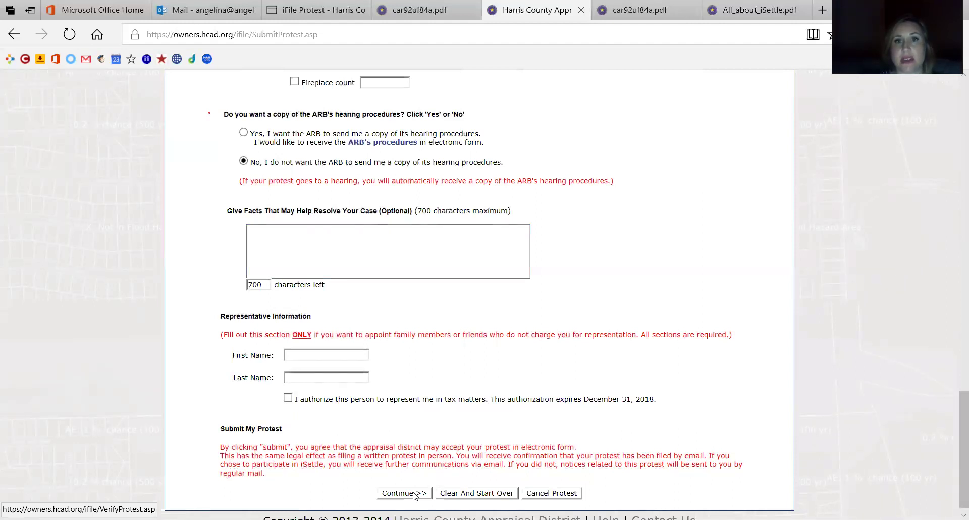
- Return to the File a Protest page, open the HCAD Electronic Filing and Notice System and sign in with the prefilled credentials
key(ctrl+Tab)
key(ctrl+Tab)
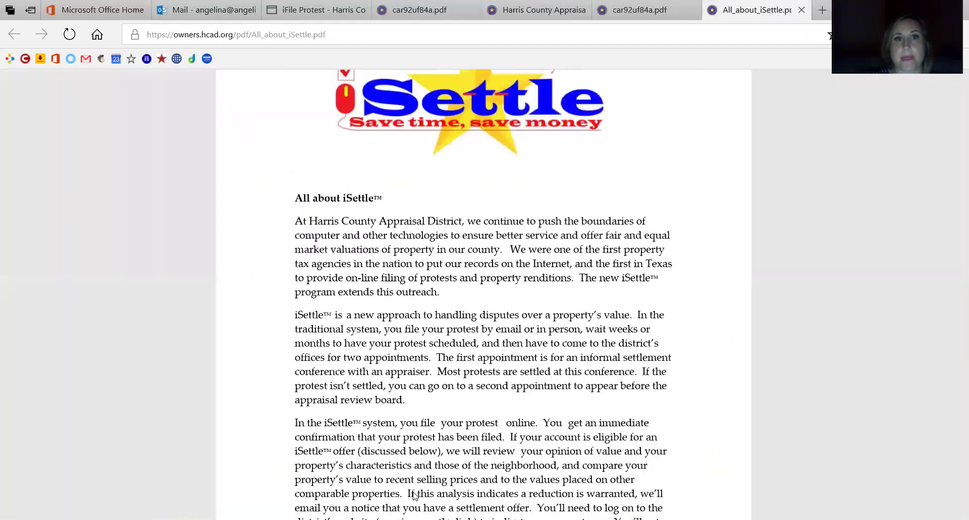
key(ctrl+4)
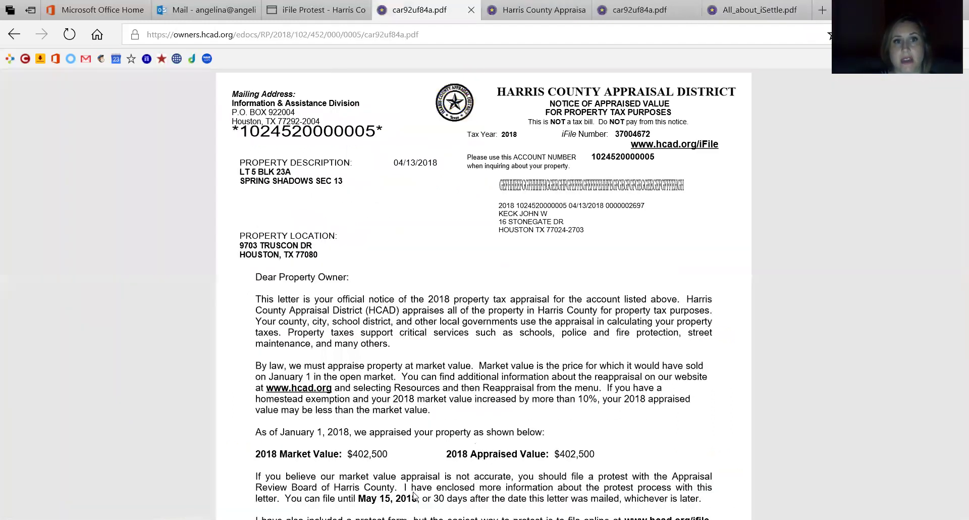
key(ctrl+shift+Tab)
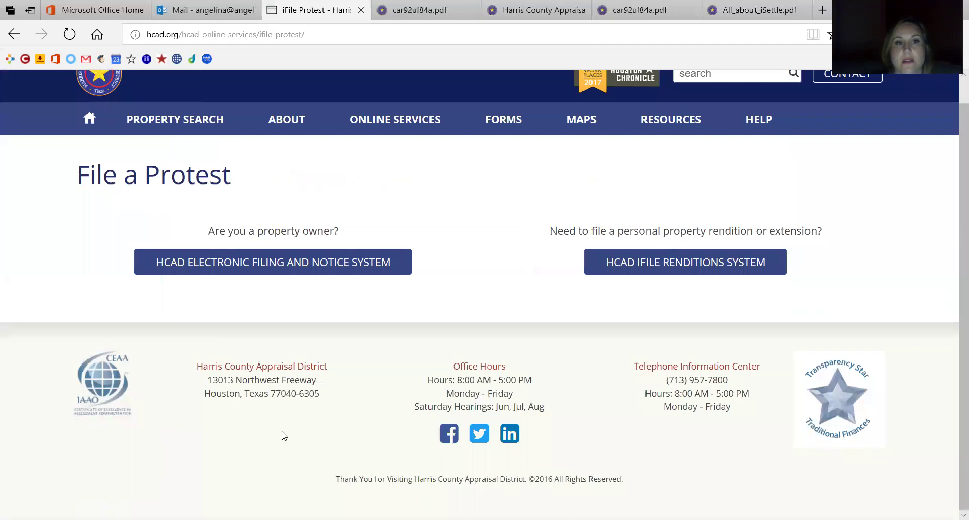
click(339, 261)
right_click(244, 345)
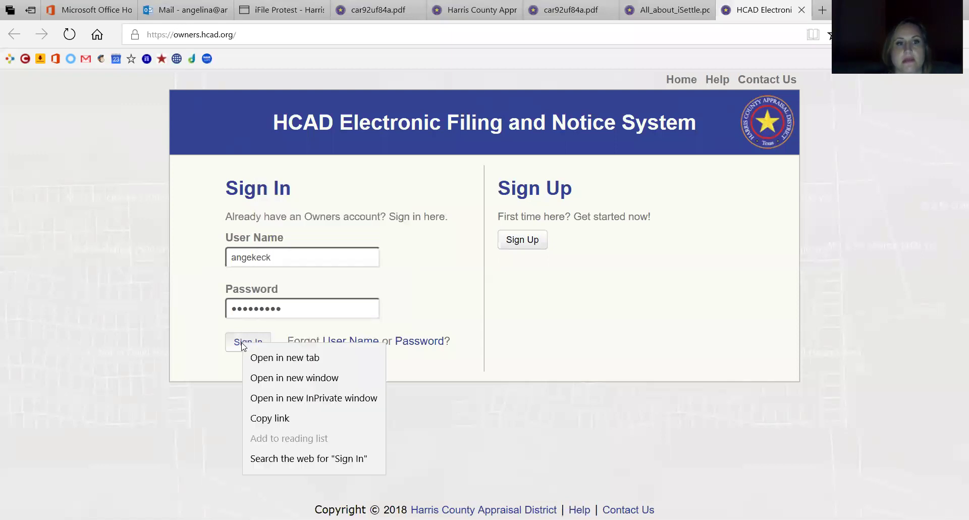
click(242, 343)
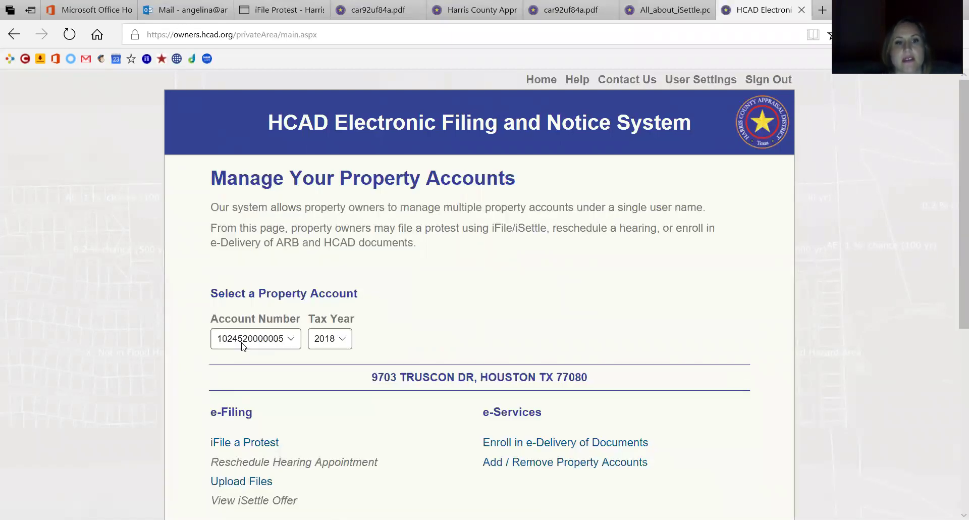
- Examine the property account choices, e-Filing options, e-Services, document dates and available documents on the account management page
scroll(257, 341, down, 5)
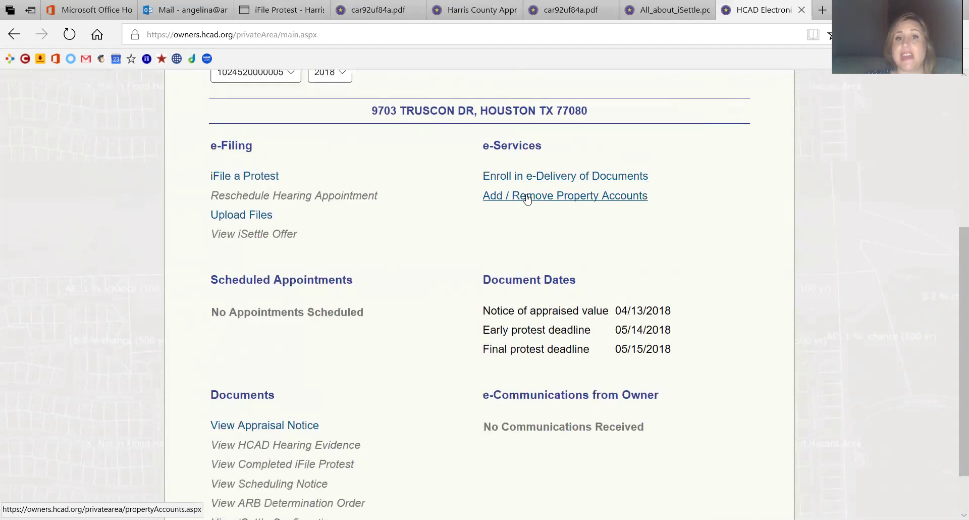
click(292, 75)
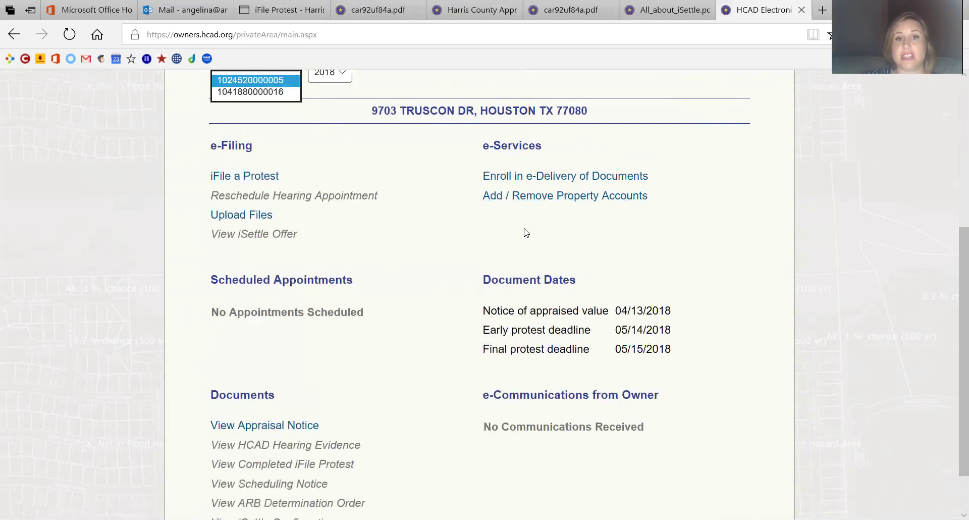
scroll(387, 301, down, 2)
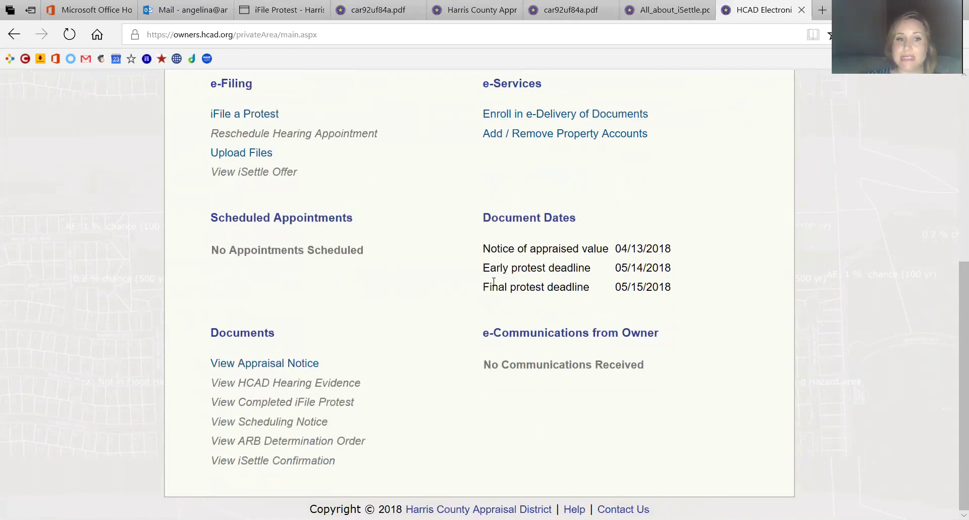
scroll(329, 318, down, 1)
scroll(303, 328, up, 1)
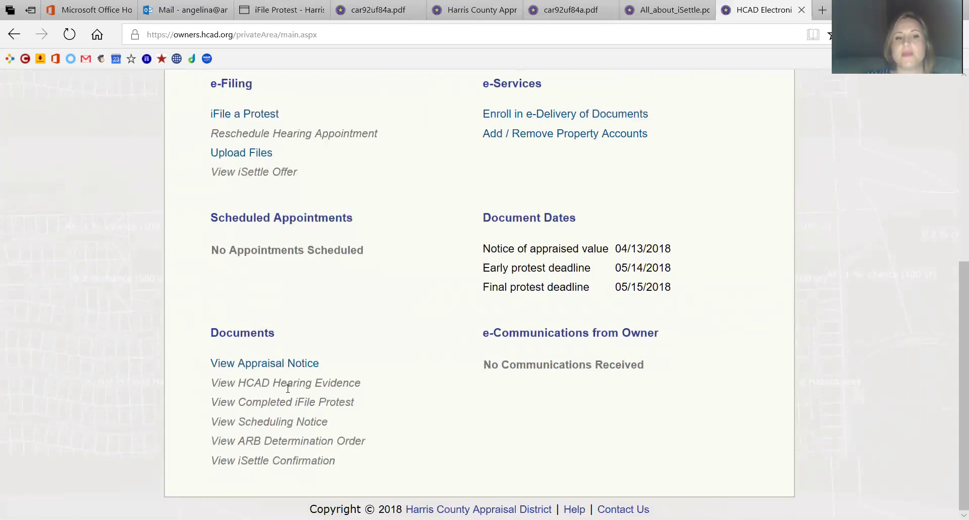
scroll(293, 384, up, 2)
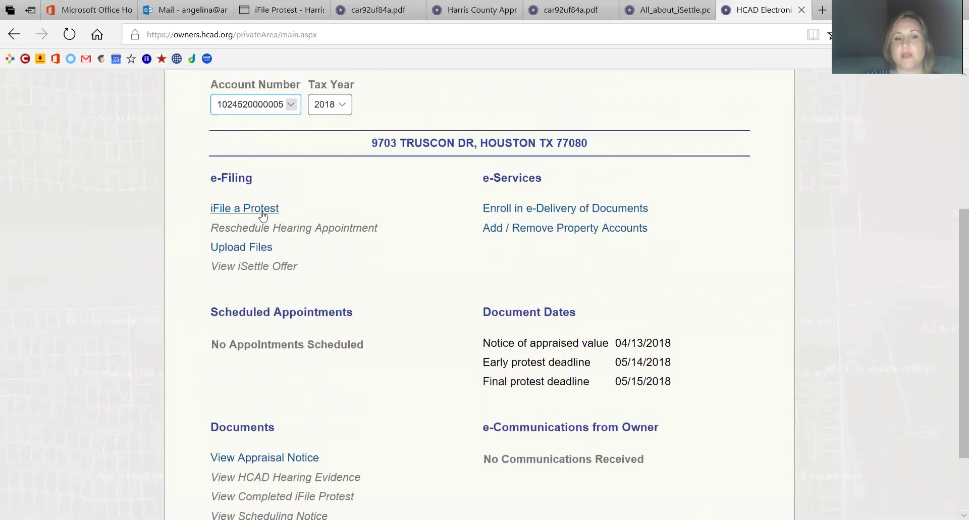
scroll(262, 216, down, 2)
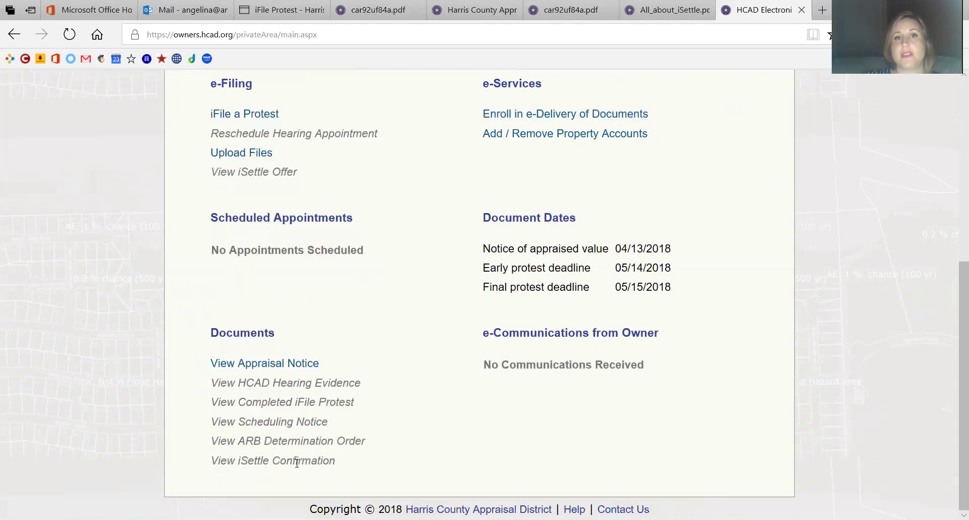
scroll(296, 463, up, 3)
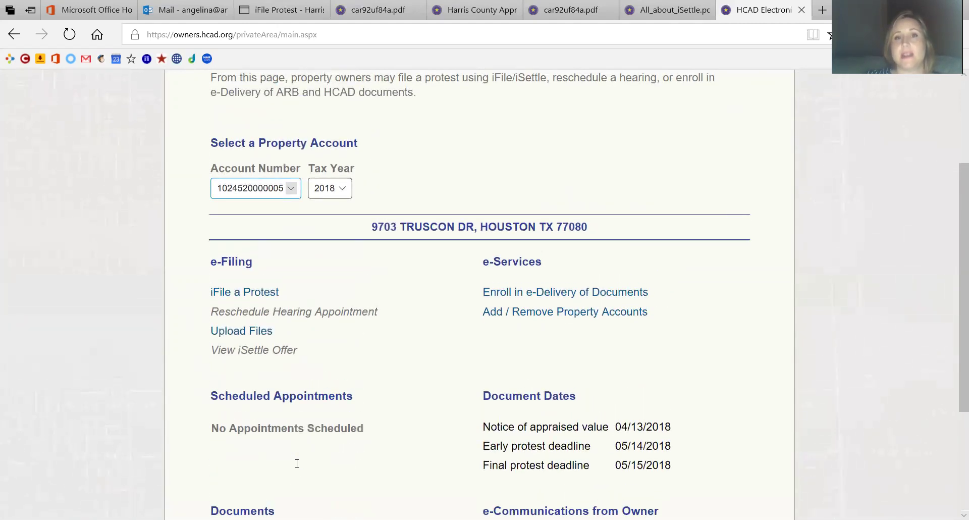